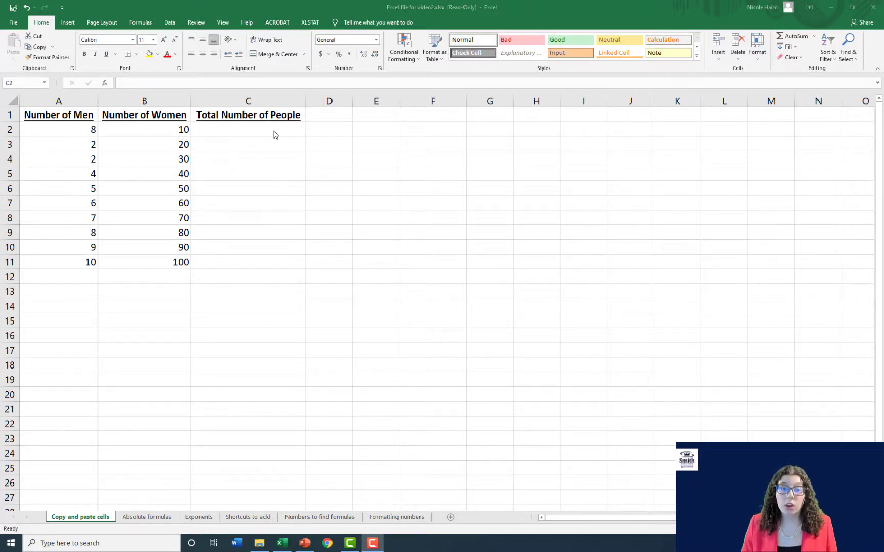
- Enter the formula =A2+B2 in cell C2 under Total Number of People, and review it in the cell
click(274, 131)
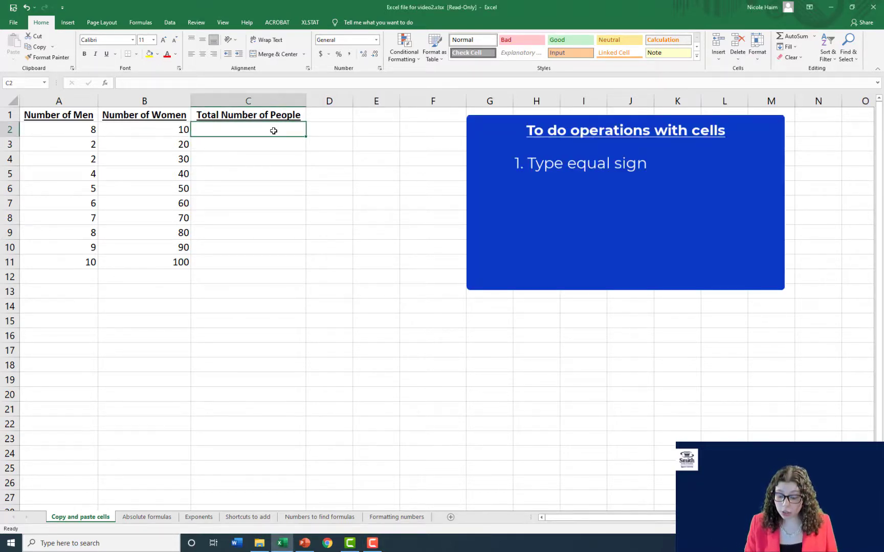
text(=)
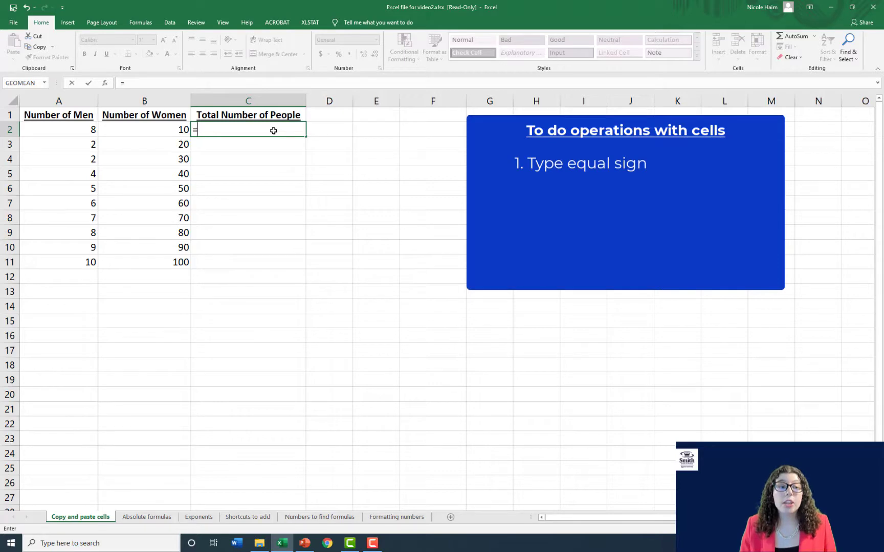
click(82, 126)
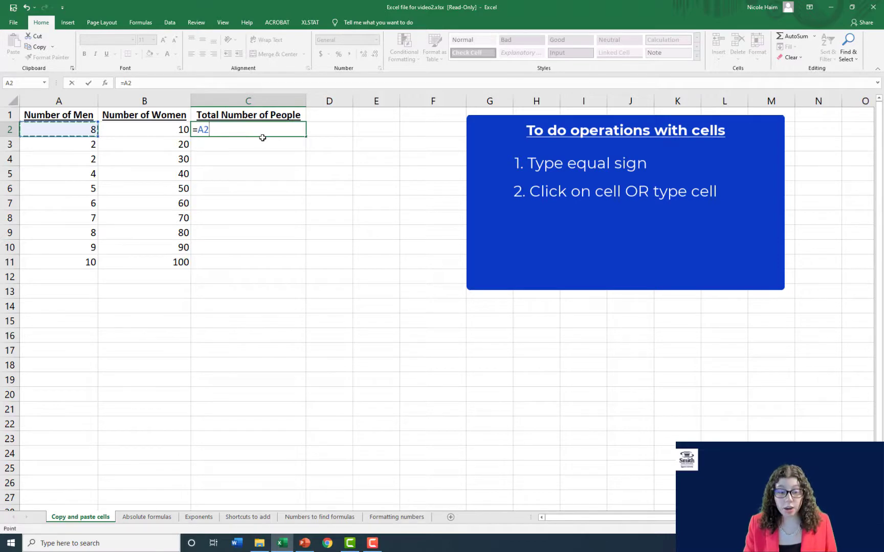
text(+B2)
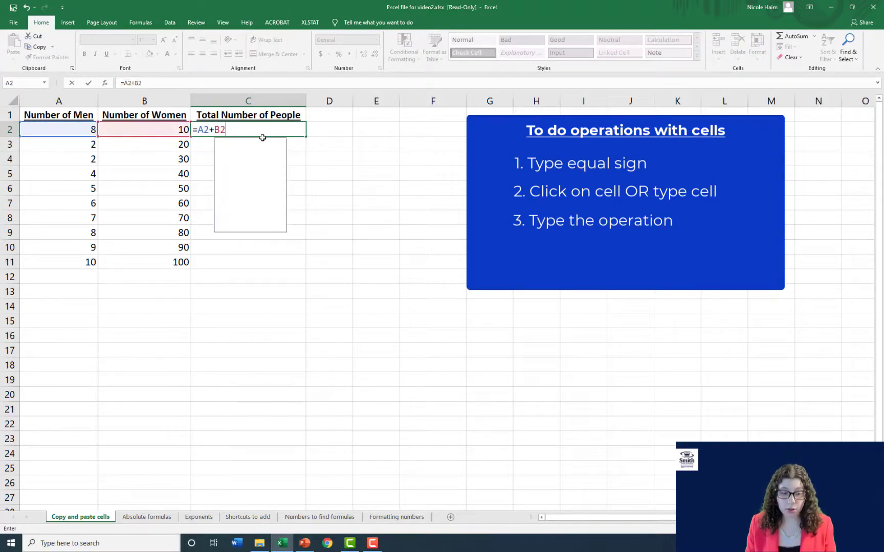
key(Return)
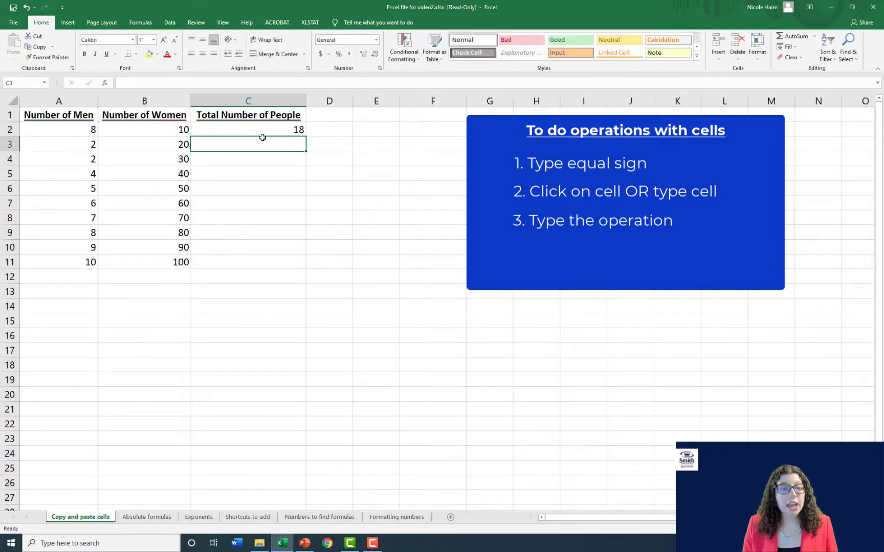
click(294, 130)
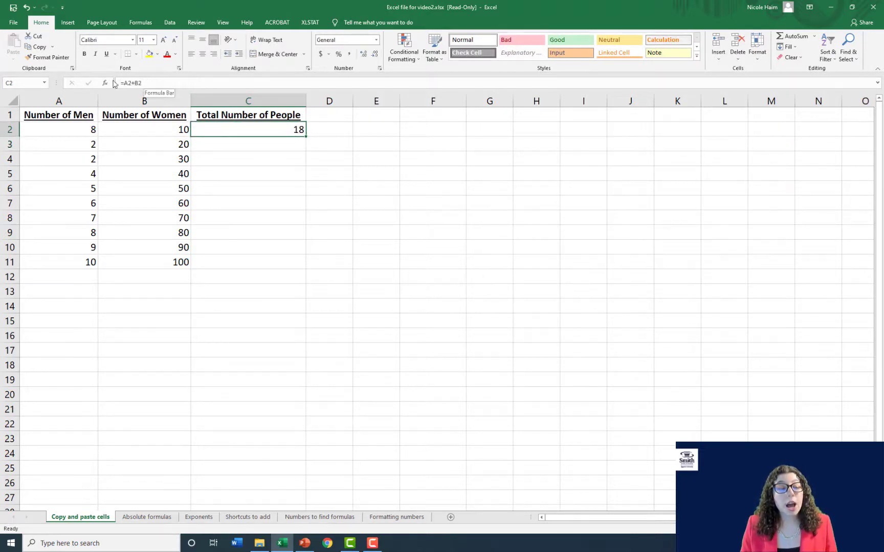
double_click(248, 130)
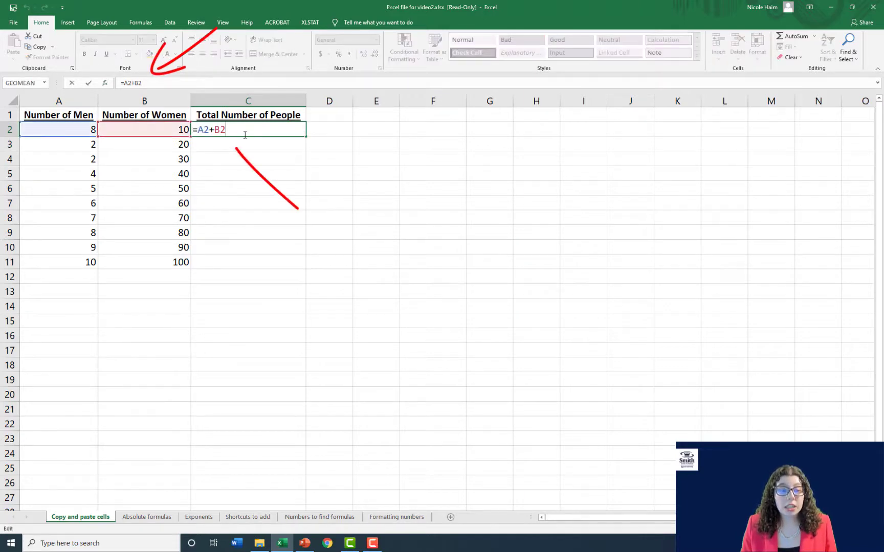
key(Return)
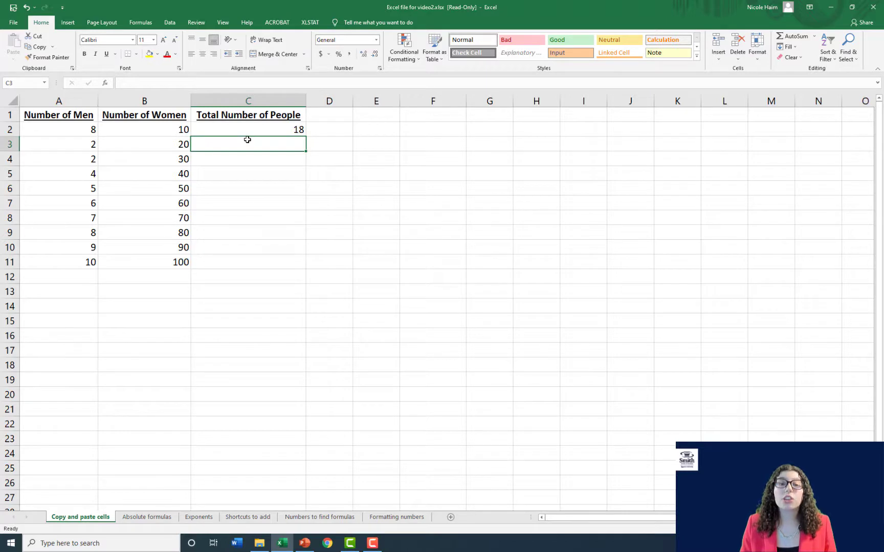
- Change the Number of Men in cell A2 to 5
click(68, 130)
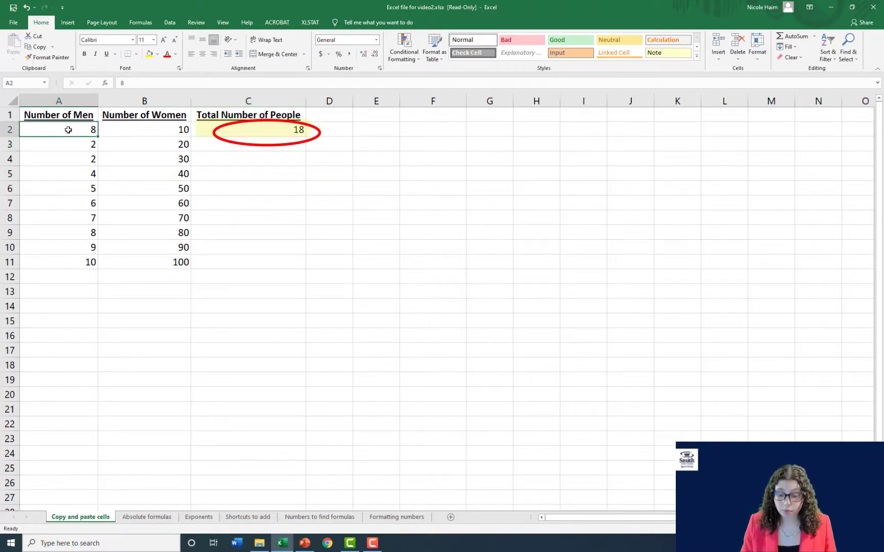
text(5)
key(Return)
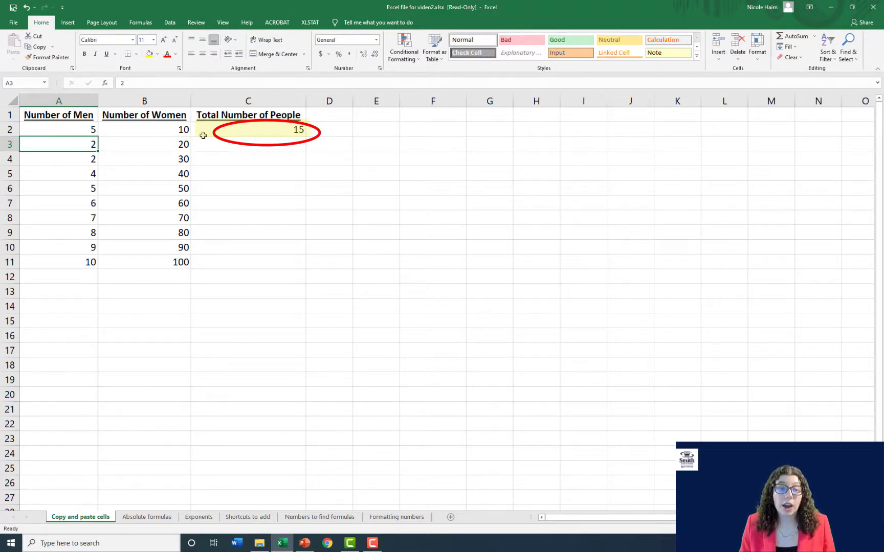
- Copy the total formula from C2 into C3:C11, and check the cell references in the copied formula in C7
click(256, 128)
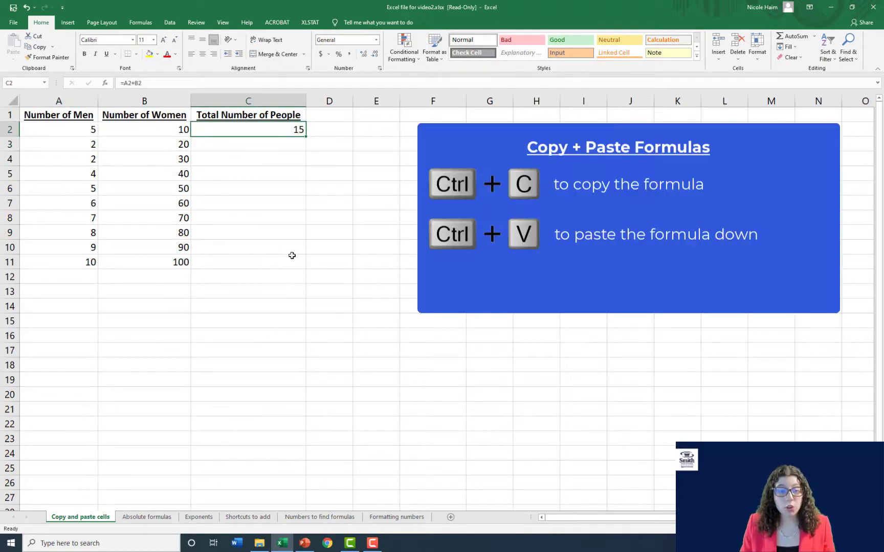
key(ctrl+c)
drag(249, 146, 239, 260)
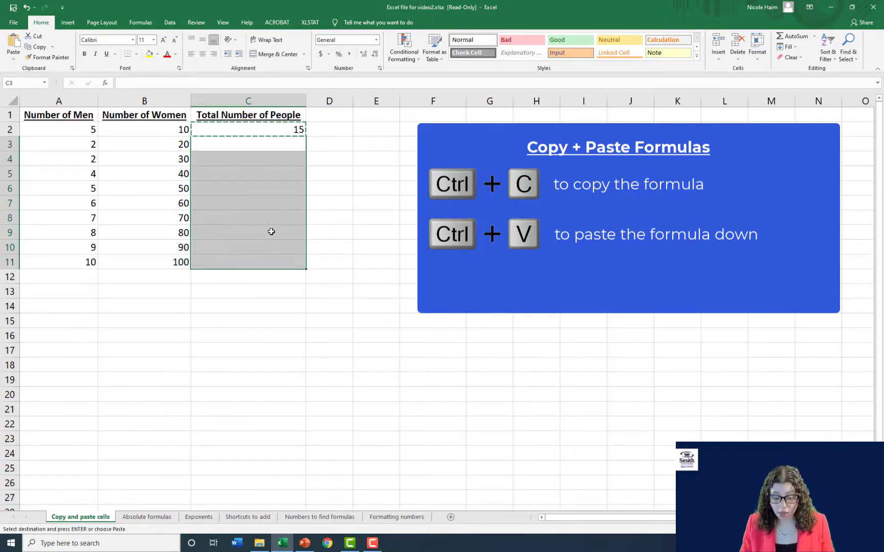
key(ctrl+v)
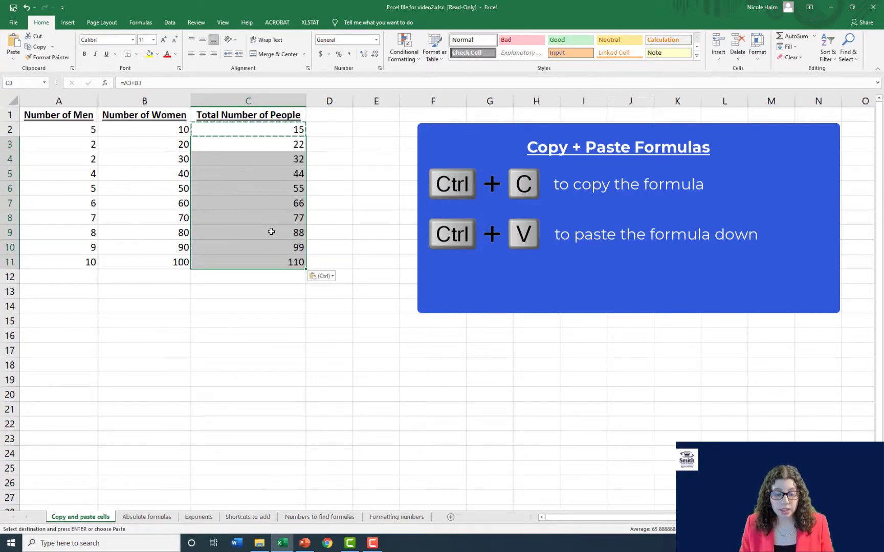
key(Escape)
click(267, 132)
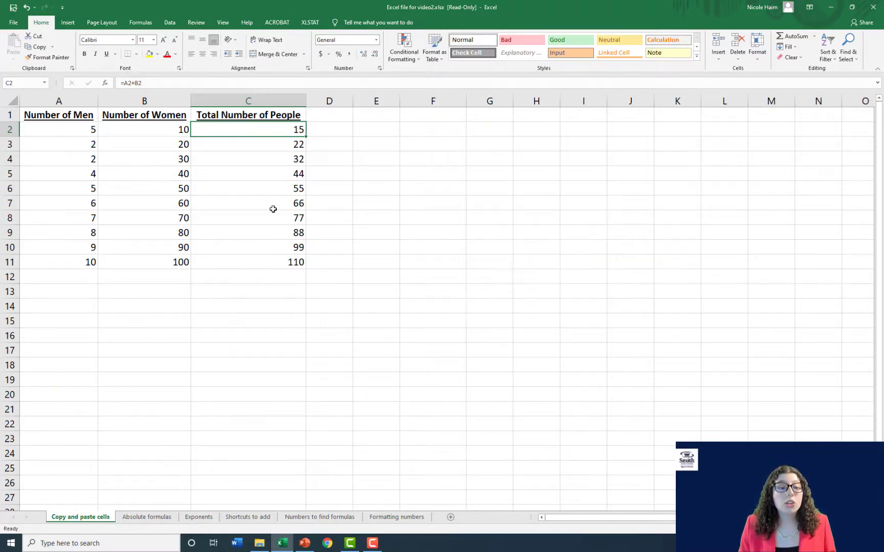
click(272, 201)
double_click(272, 201)
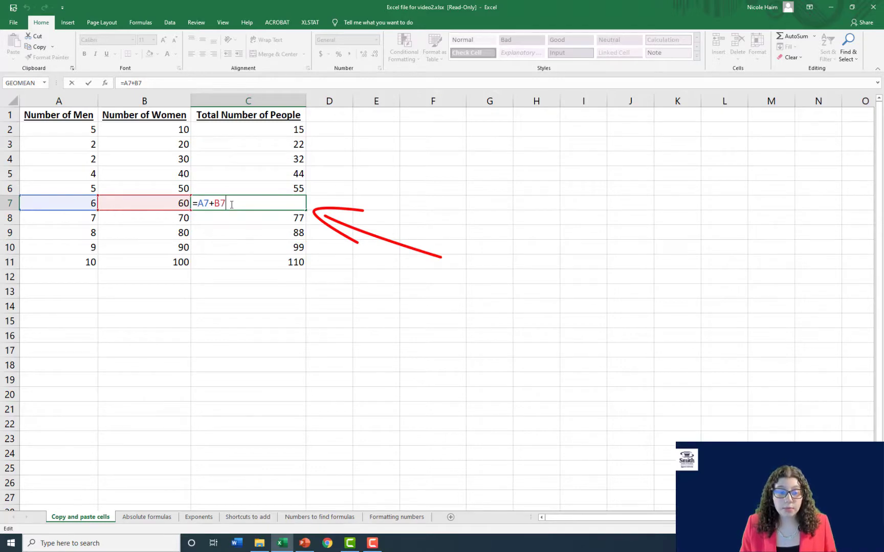
key(Return)
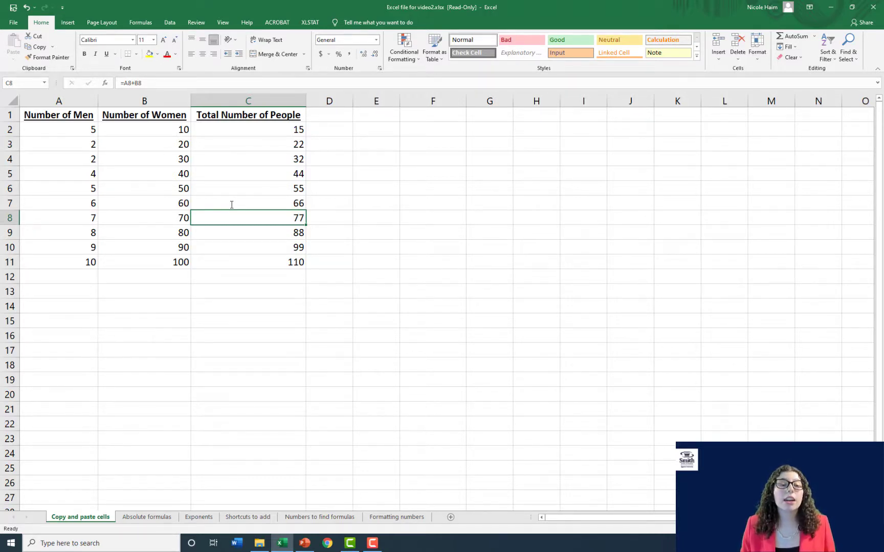
- On the Absolute formulas sheet, enter =B2*A2 in cell C2 to calculate the first Funds in US $ amount
click(150, 516)
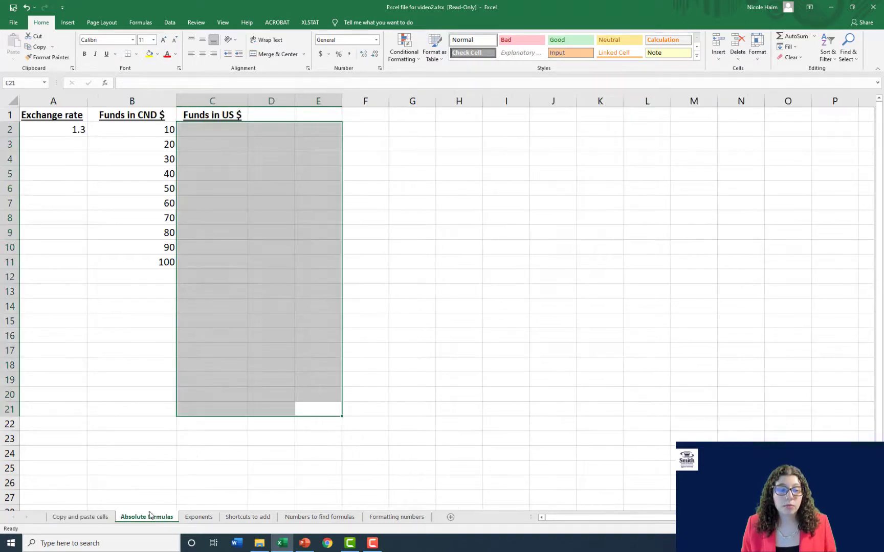
click(205, 439)
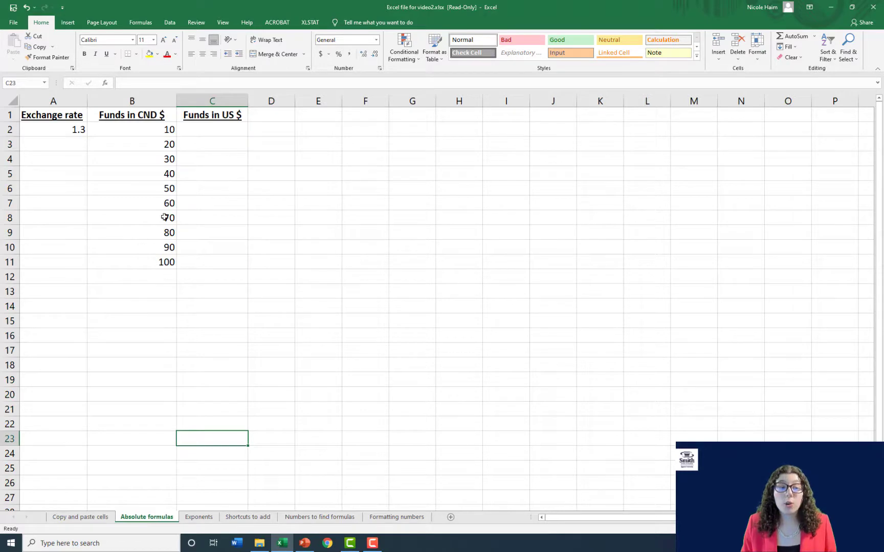
click(236, 132)
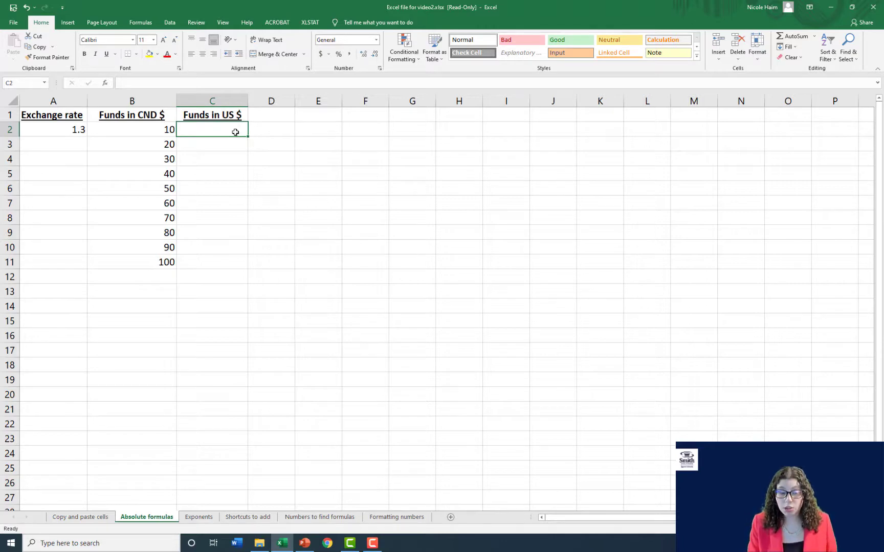
text(=)
key(Left)
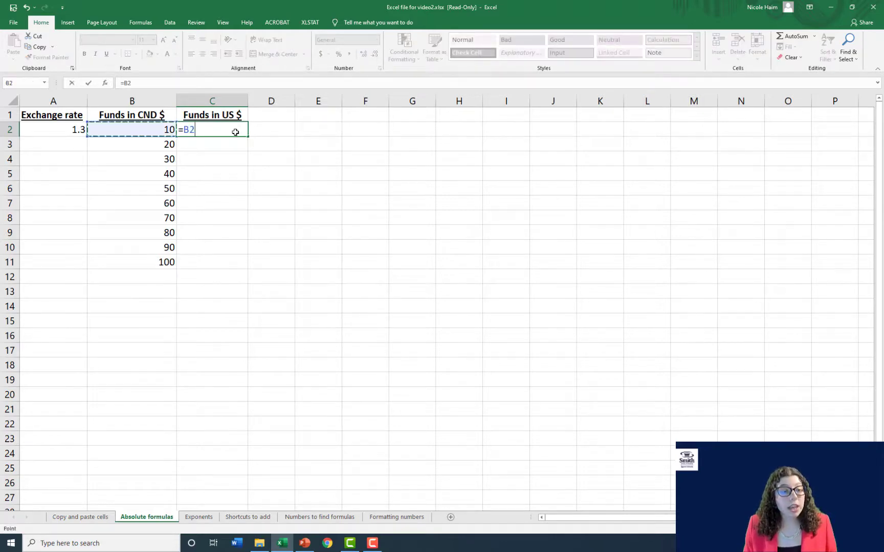
text(*)
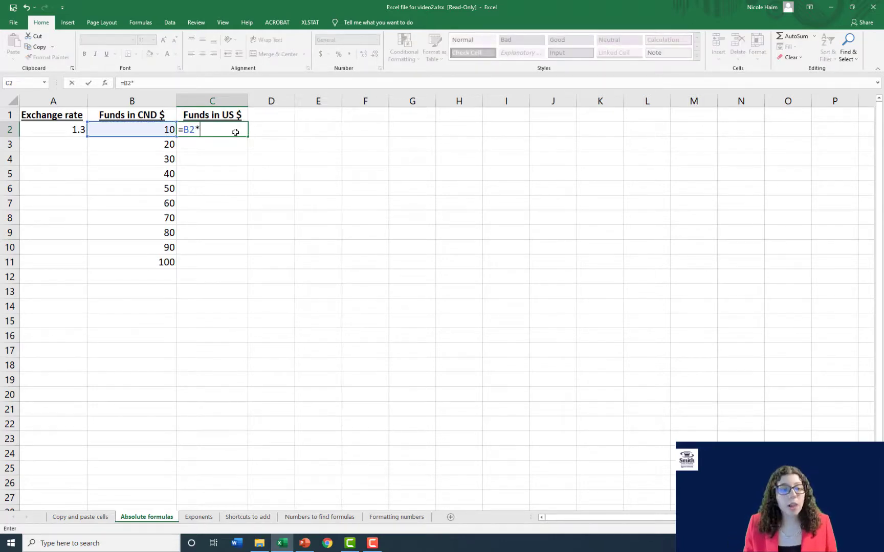
click(74, 128)
key(Return)
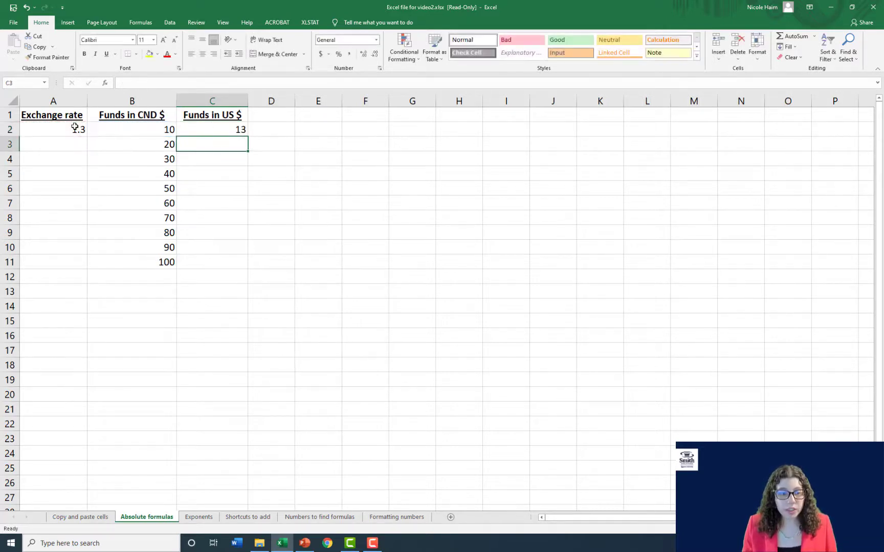
- Make the exchange rate reference in C2 absolute so the formula reads =B2*$A$2
click(201, 127)
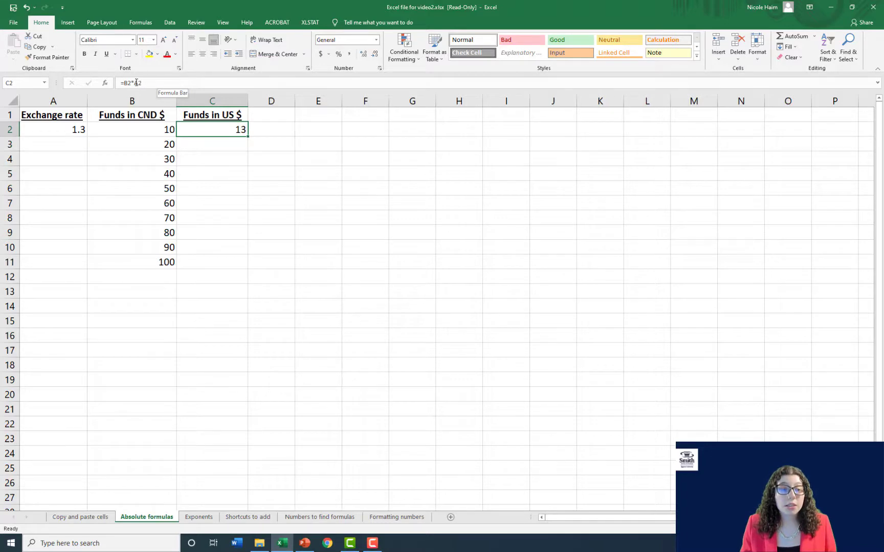
click(133, 82)
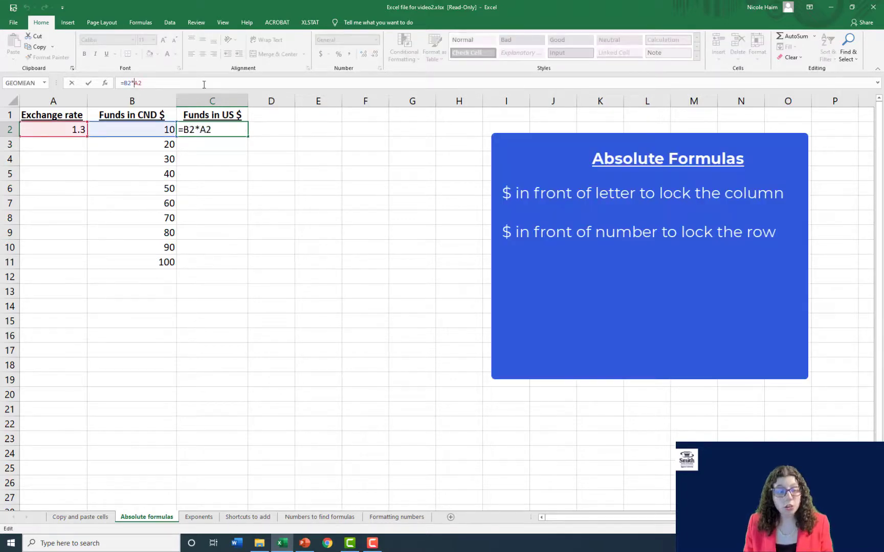
text($)
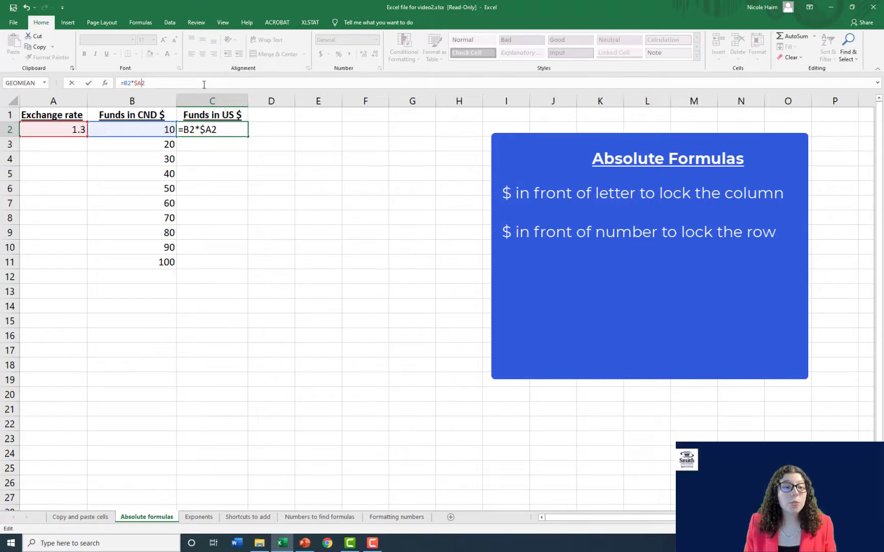
key(Right)
text($)
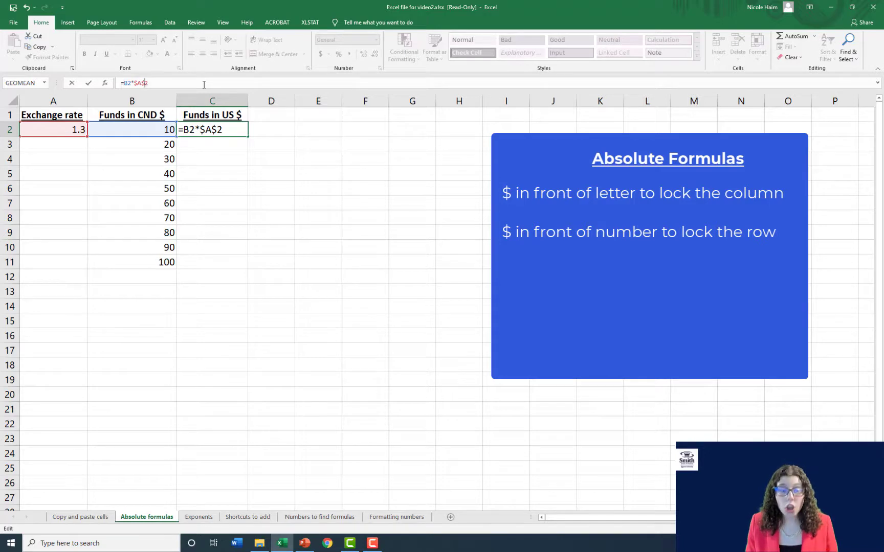
key(Return)
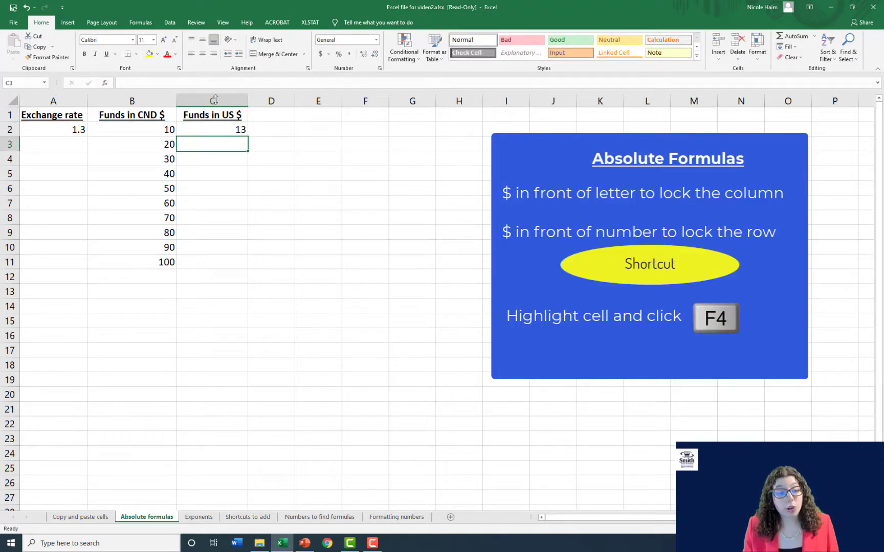
- Copy the Funds in US $ formula from C2 into C3:C11, and check the copied formula in C7
click(218, 127)
key(ctrl+c)
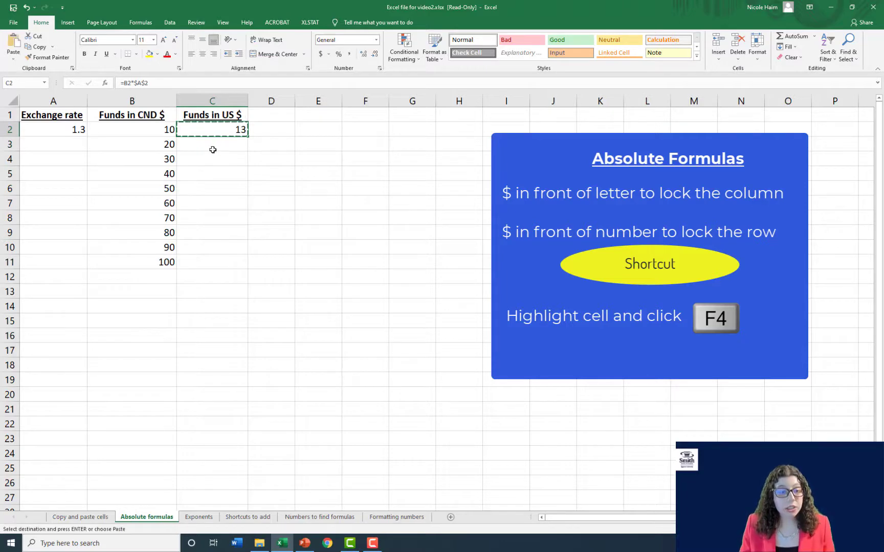
drag(212, 145, 216, 260)
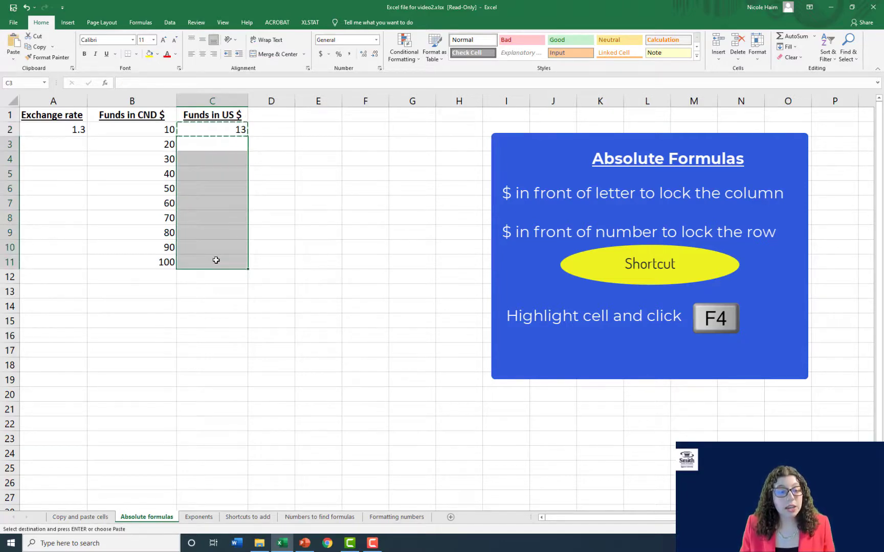
key(ctrl+v)
key(Escape)
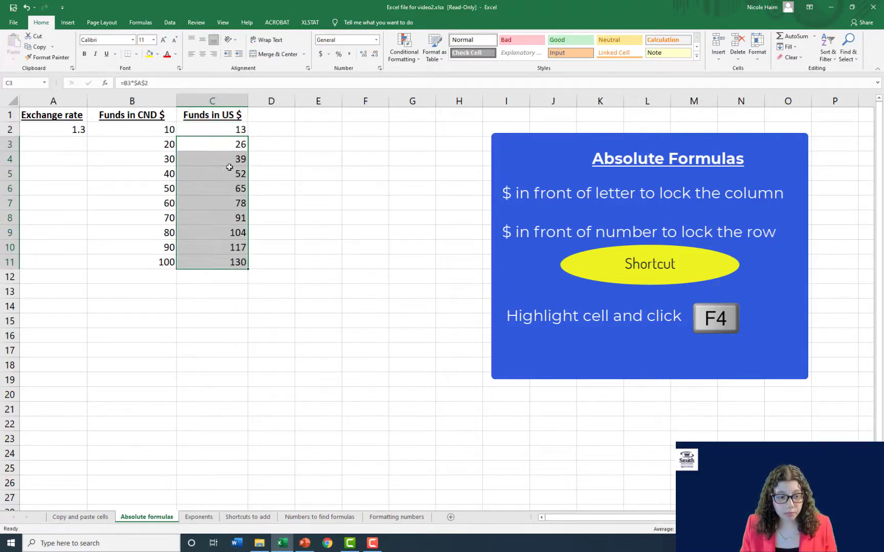
click(213, 204)
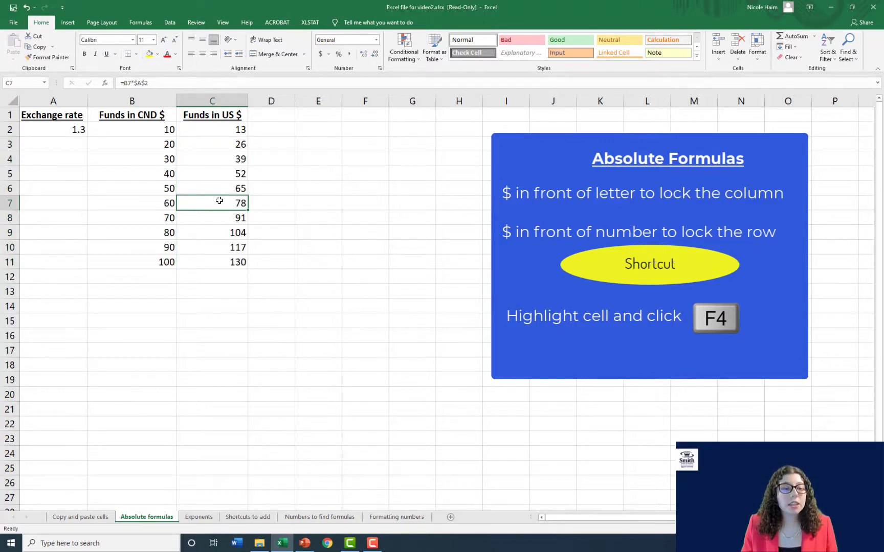
double_click(224, 200)
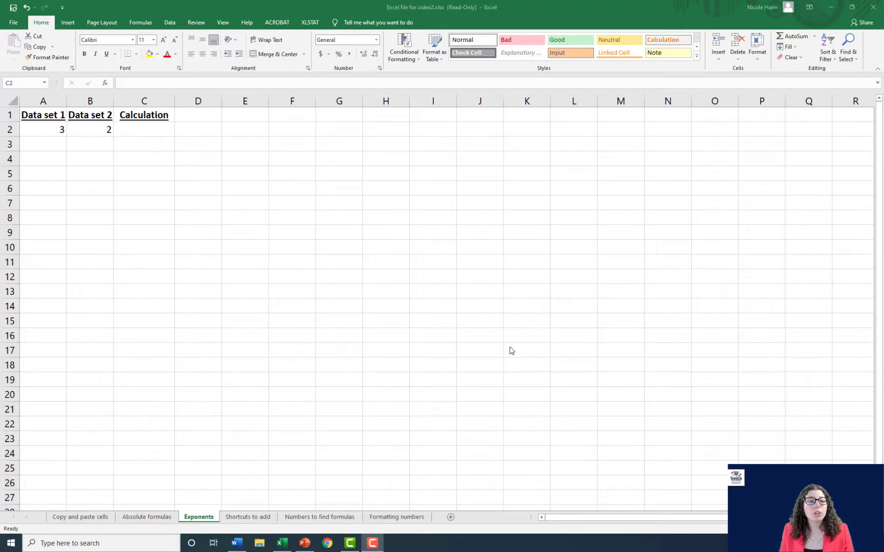
- On the Exponents sheet, enter =A2^B2 in cell C2 to raise Data set 1 to the power of Data set 2
click(154, 124)
text(=)
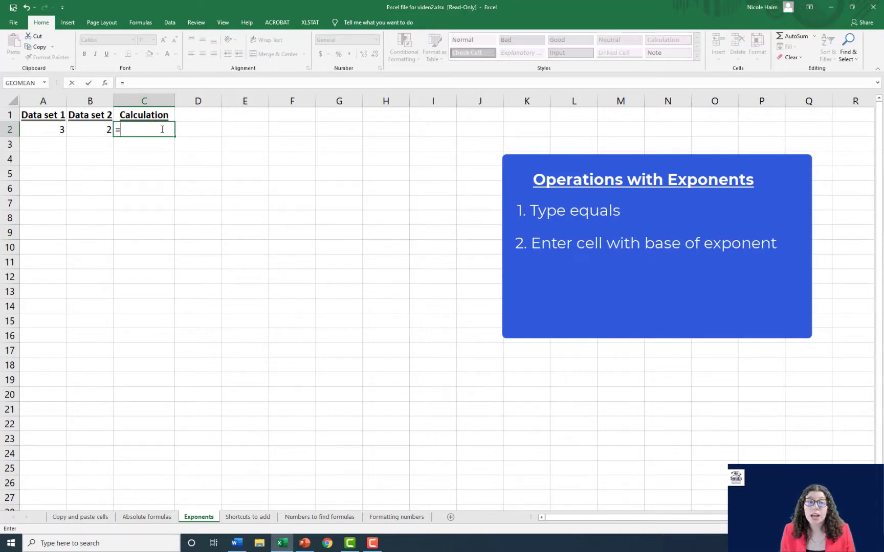
click(46, 125)
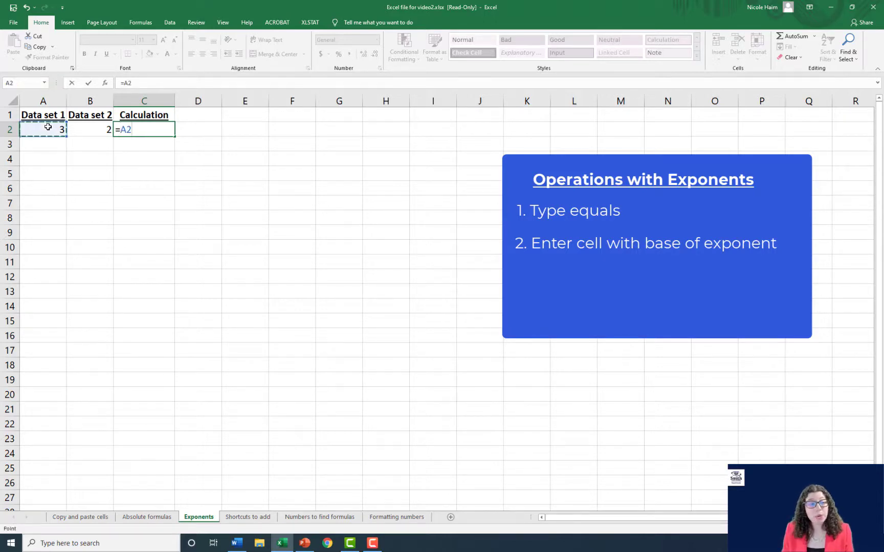
text(^)
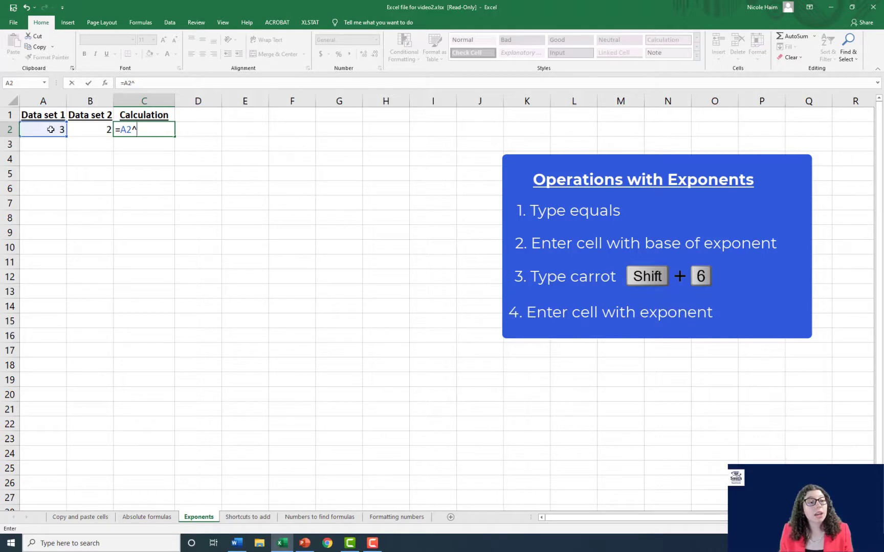
click(90, 130)
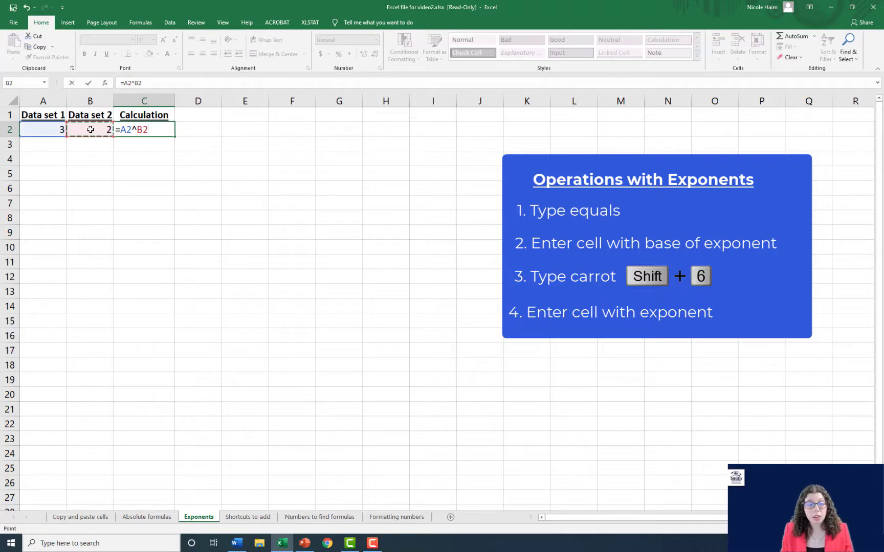
key(Return)
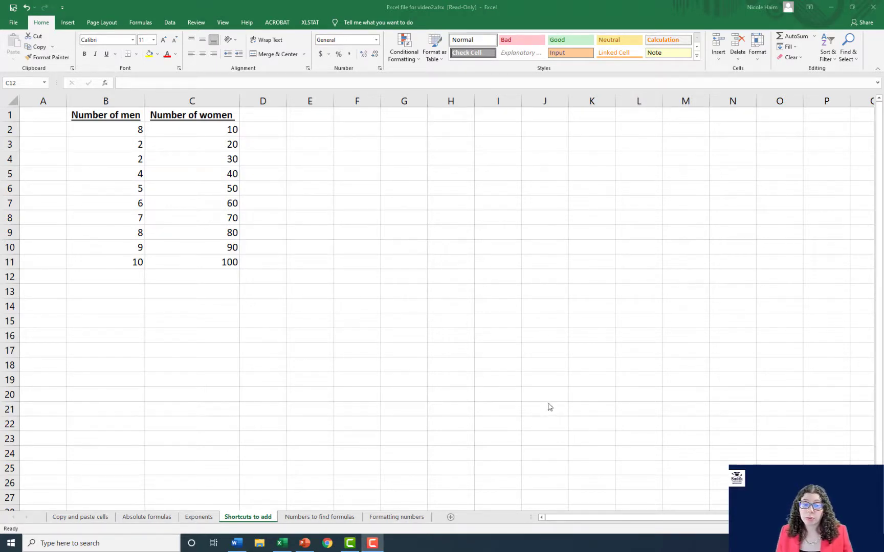
- On the Shortcuts to add sheet, enter =sum(C2:C11) in cell C12 to total the Number of women column
click(203, 292)
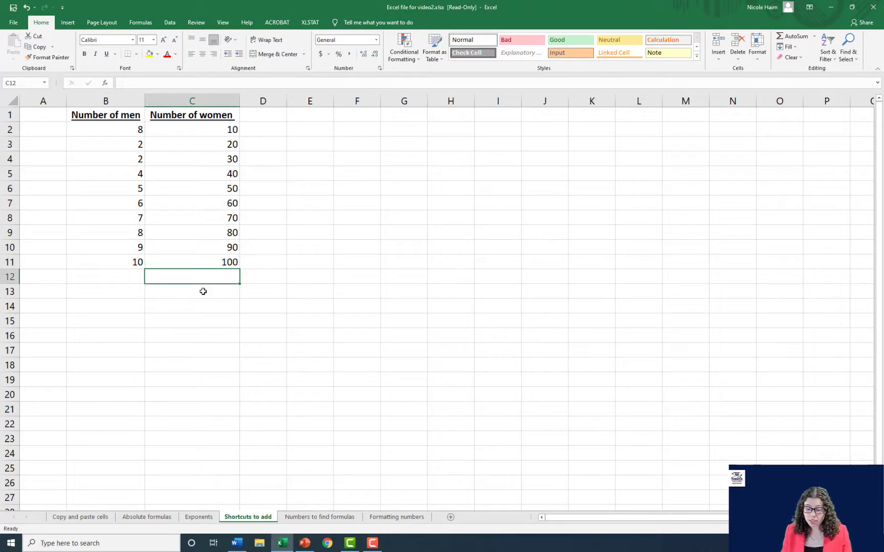
text(=sum)
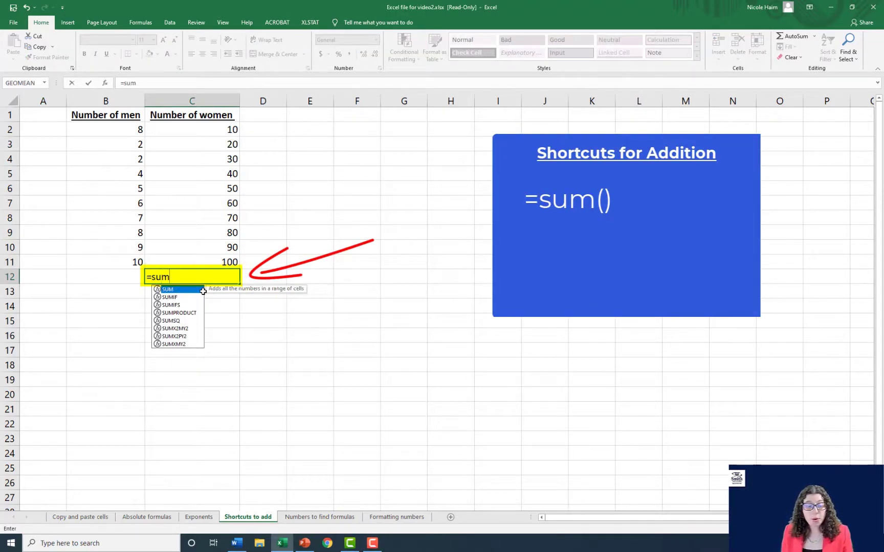
text(()
drag(203, 130, 210, 261)
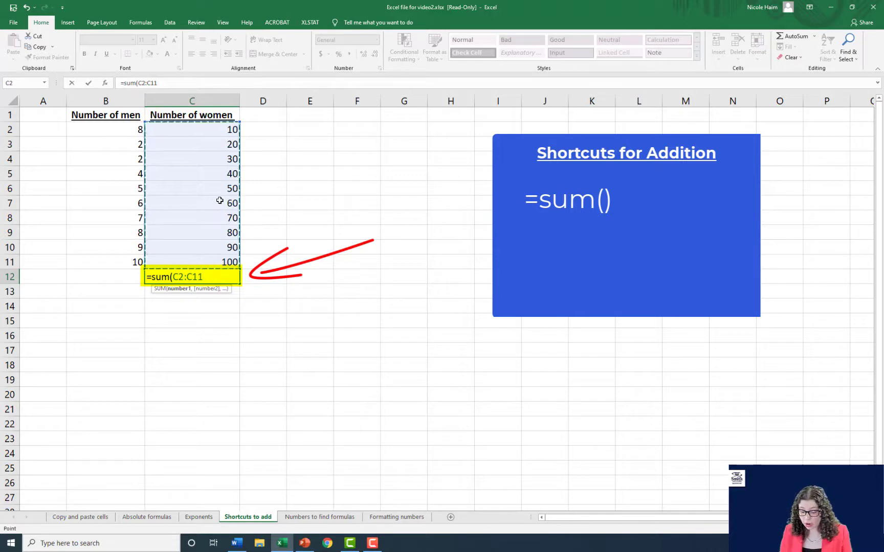
text())
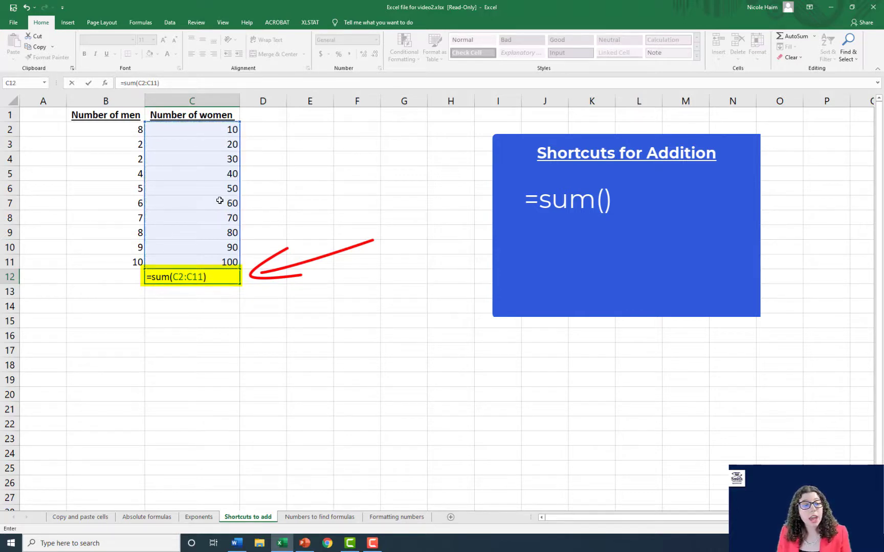
key(Return)
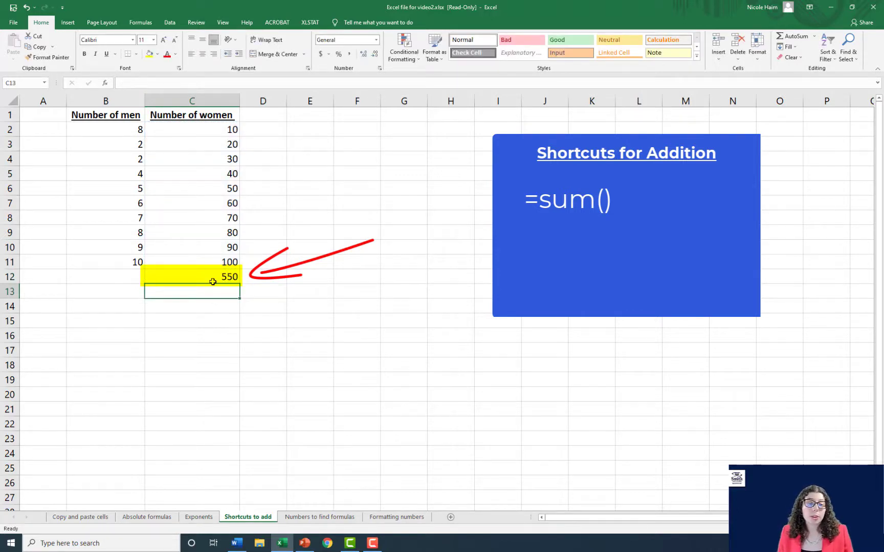
- Clear the total in C12 and add up C2:C11 there again with AutoSum
click(213, 282)
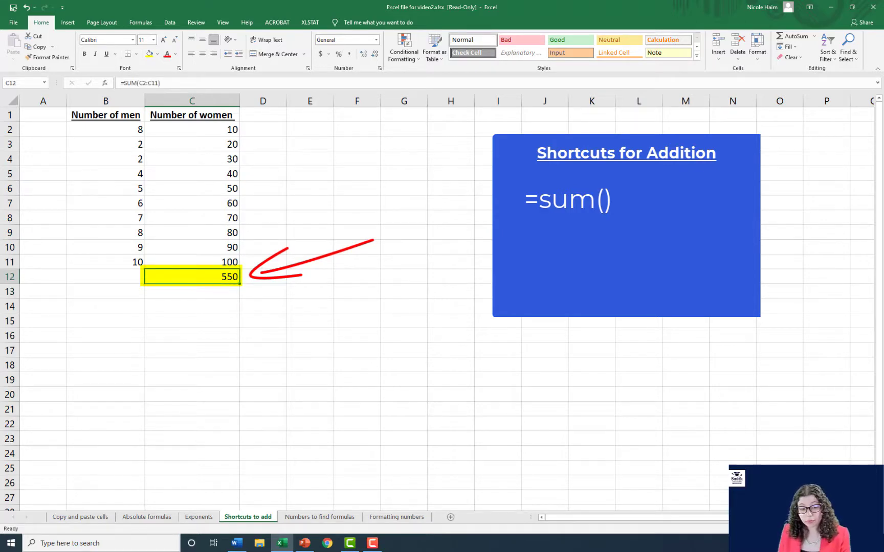
key(Delete)
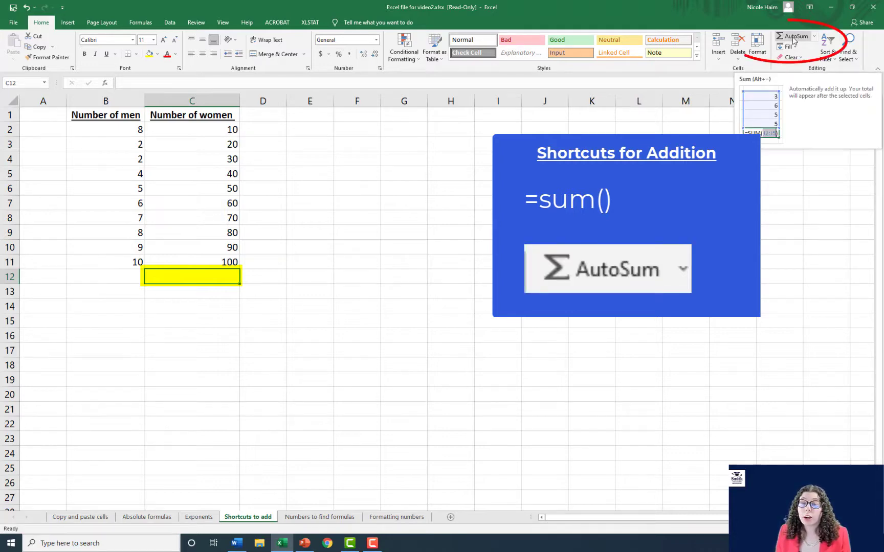
click(794, 37)
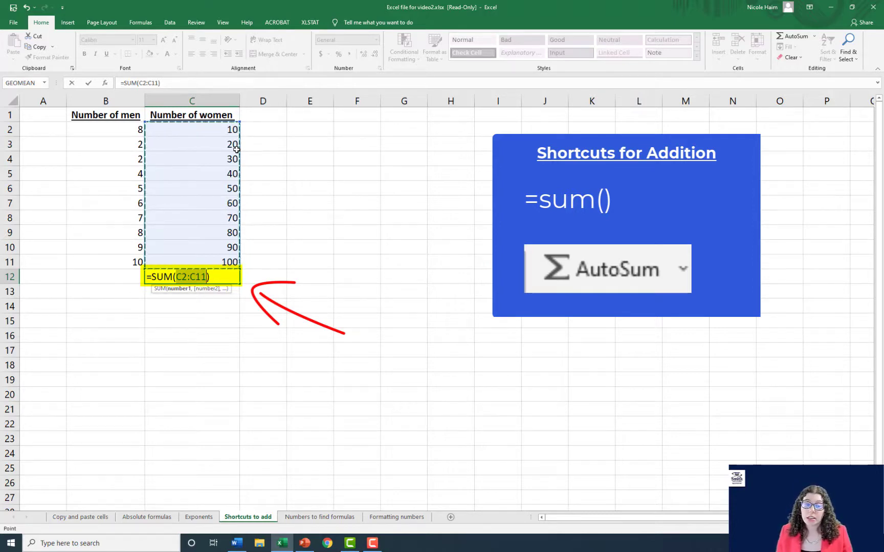
key(Return)
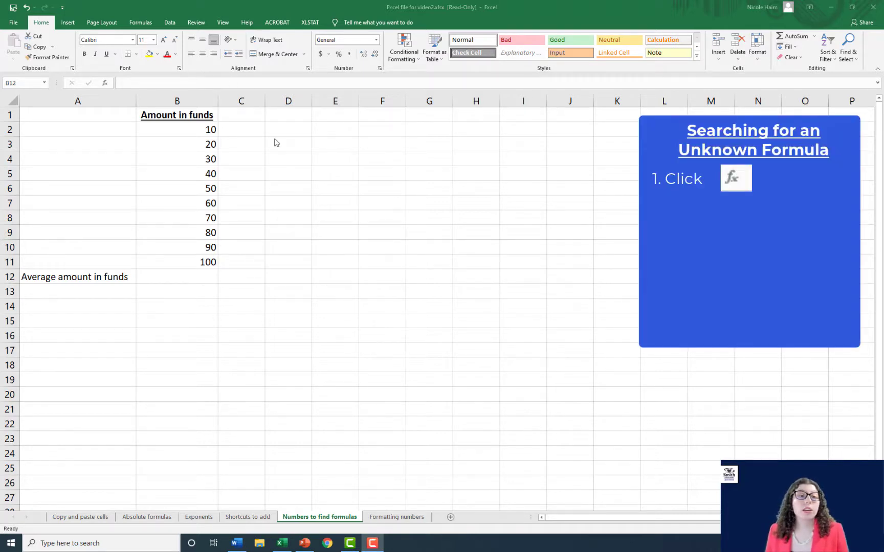
- On the Numbers to find formulas sheet, start inserting a function in cell B12 and search the function list for "average"
click(106, 83)
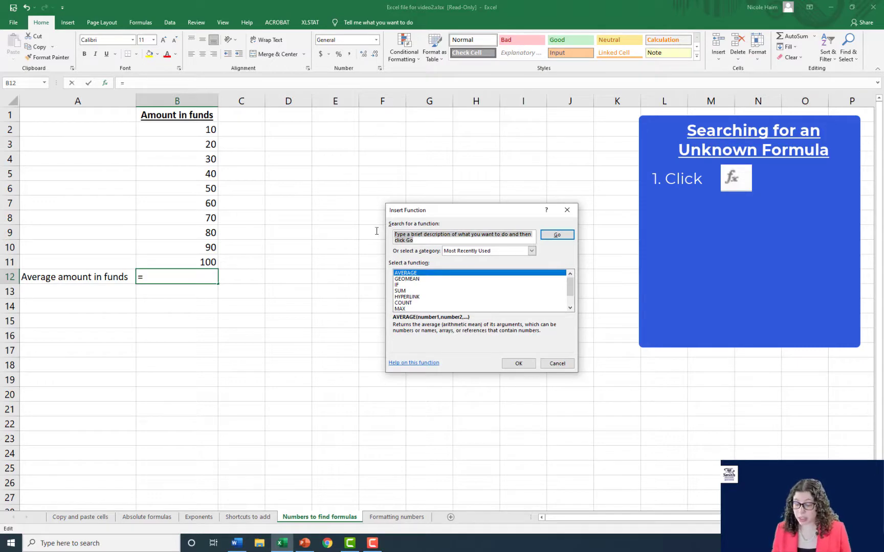
key(BackSpace)
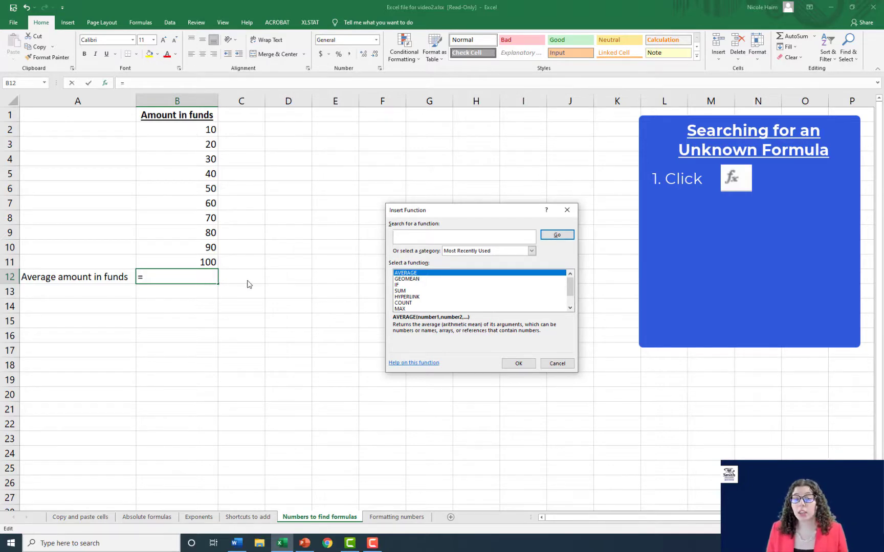
text(averae)
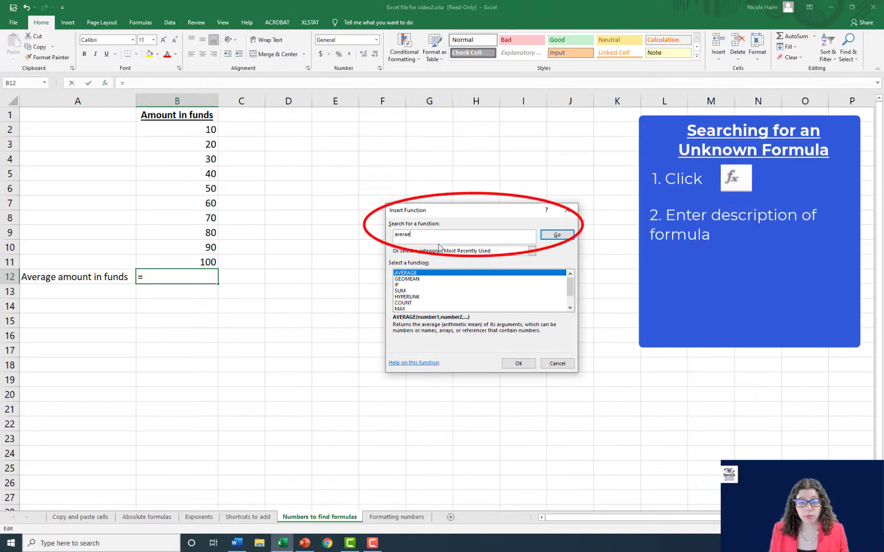
key(BackSpace)
text(ge)
key(Return)
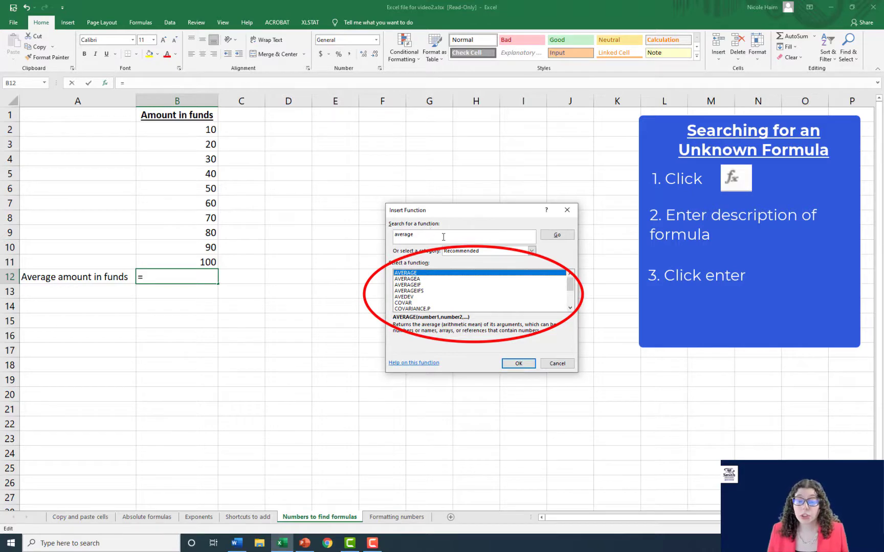
- Choose the AVERAGE function and set its Number1 argument to the range B2:B11
double_click(420, 275)
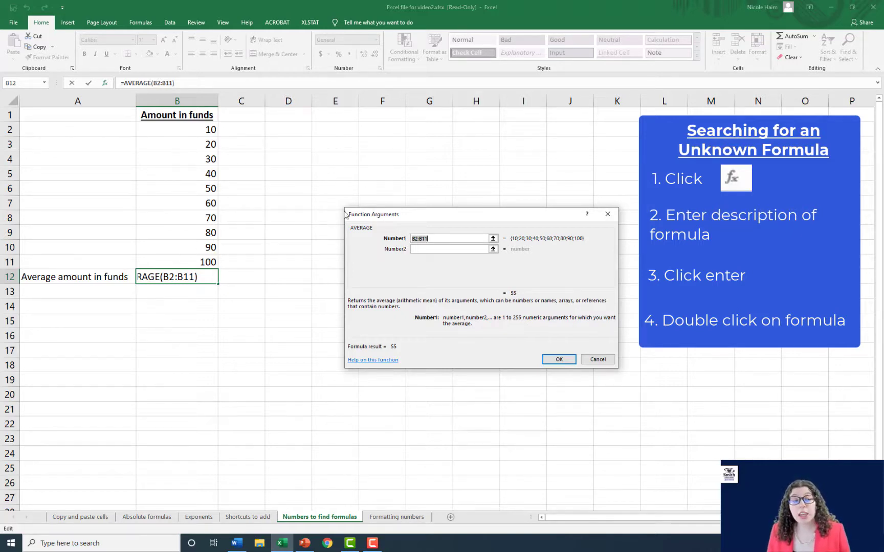
click(194, 129)
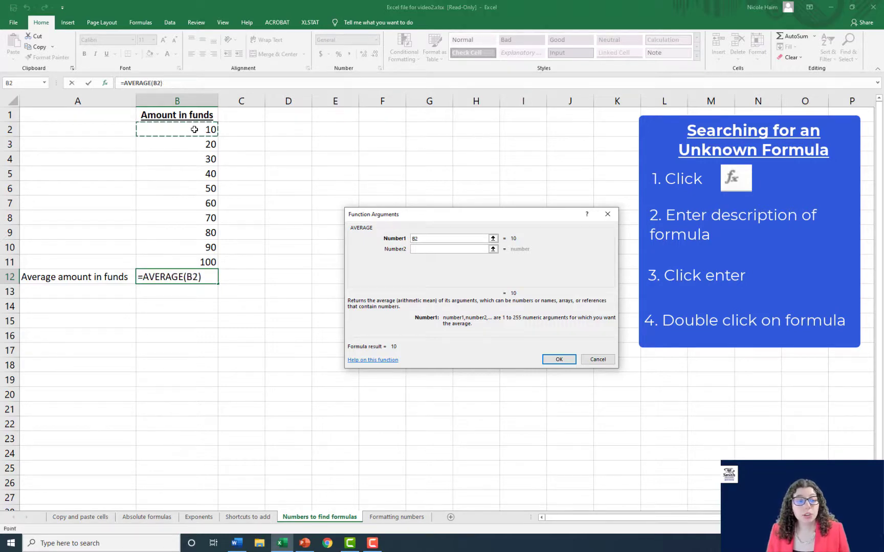
drag(195, 129, 192, 267)
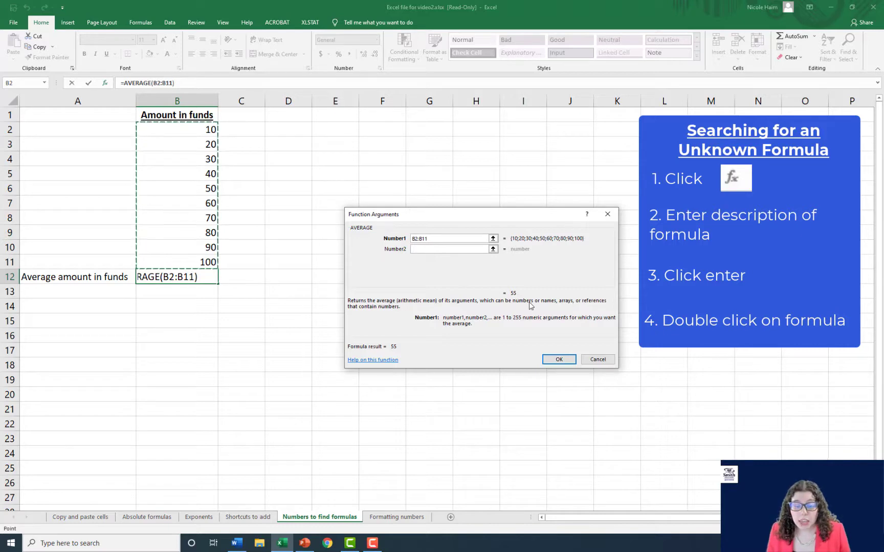
mouse_move(510, 279)
mouse_down()
mouse_move(534, 283)
mouse_move(520, 301)
mouse_move(509, 279)
mouse_up()
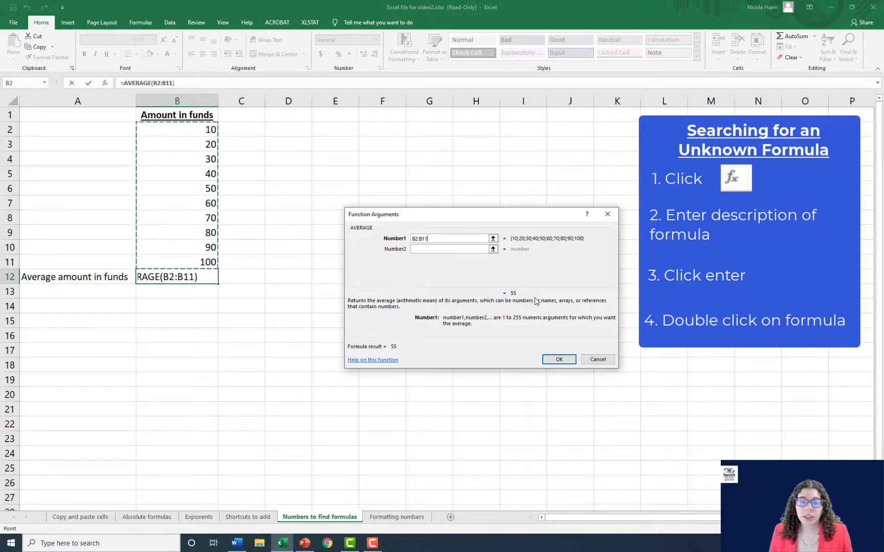
- Look through the additional number arguments of AVERAGE, leave them empty and insert the function in B12
click(431, 249)
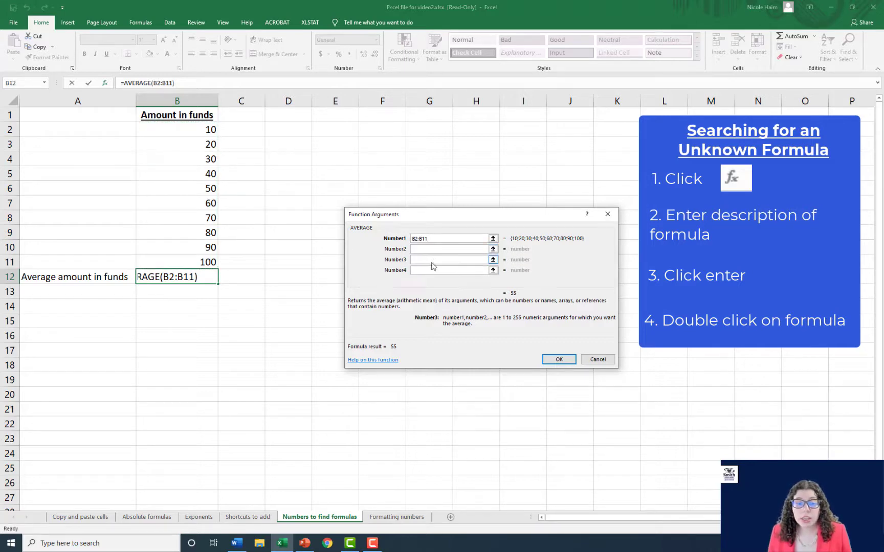
click(432, 260)
click(434, 270)
click(434, 280)
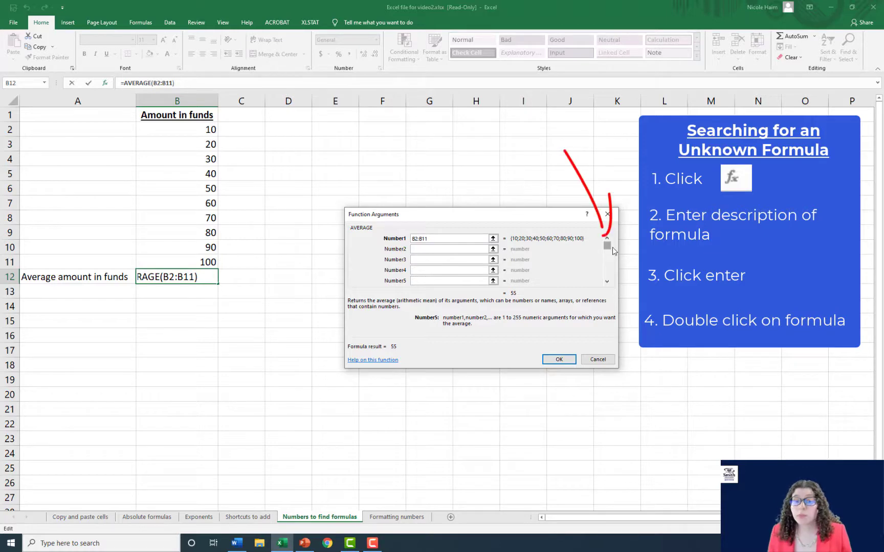
drag(614, 249, 611, 254)
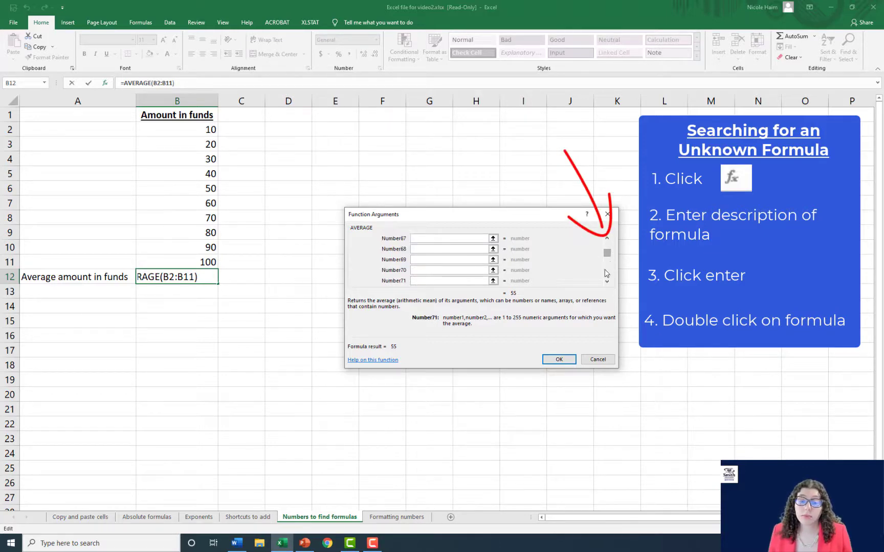
click(557, 359)
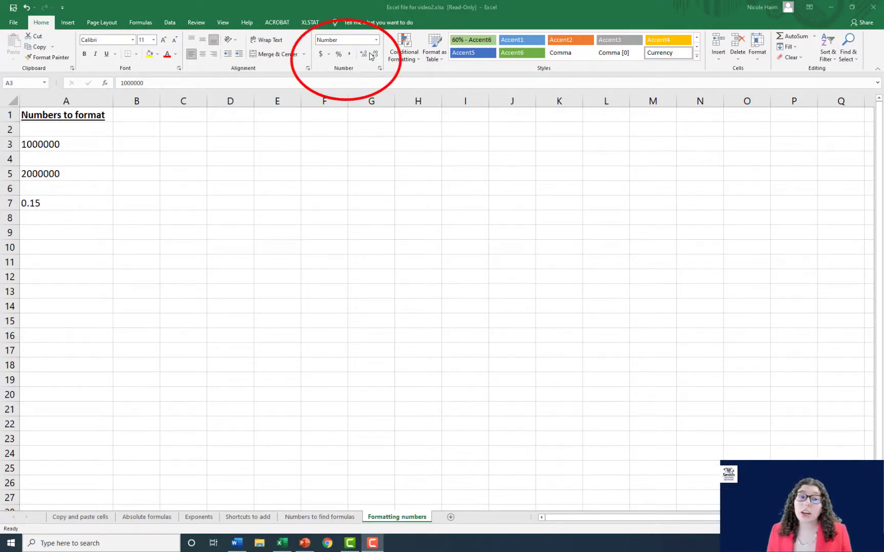
- On the Formatting numbers sheet, format cell A3 as a dollar amount with no decimal places
click(84, 143)
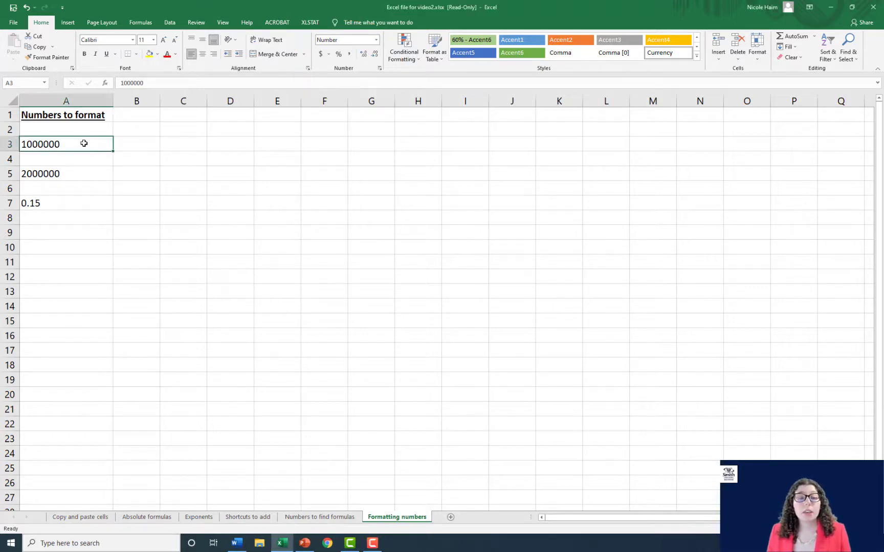
click(321, 55)
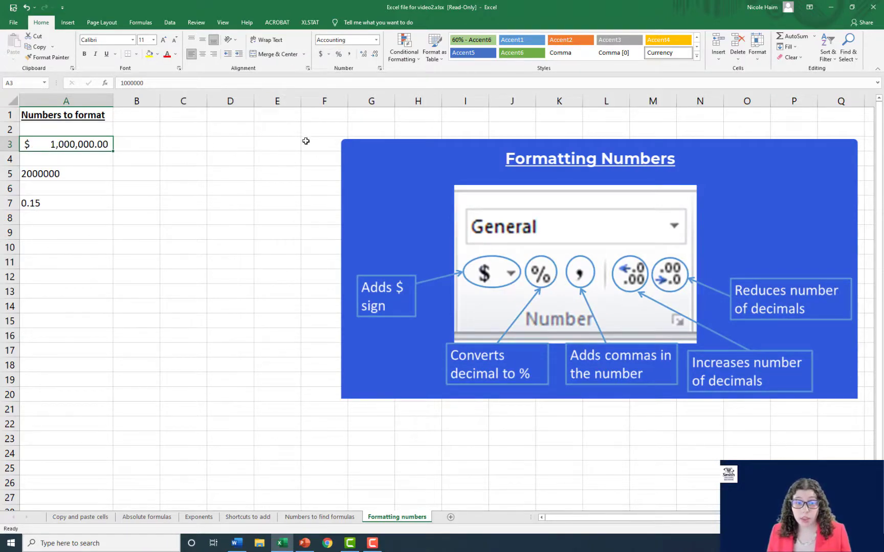
click(375, 55)
click(375, 55)
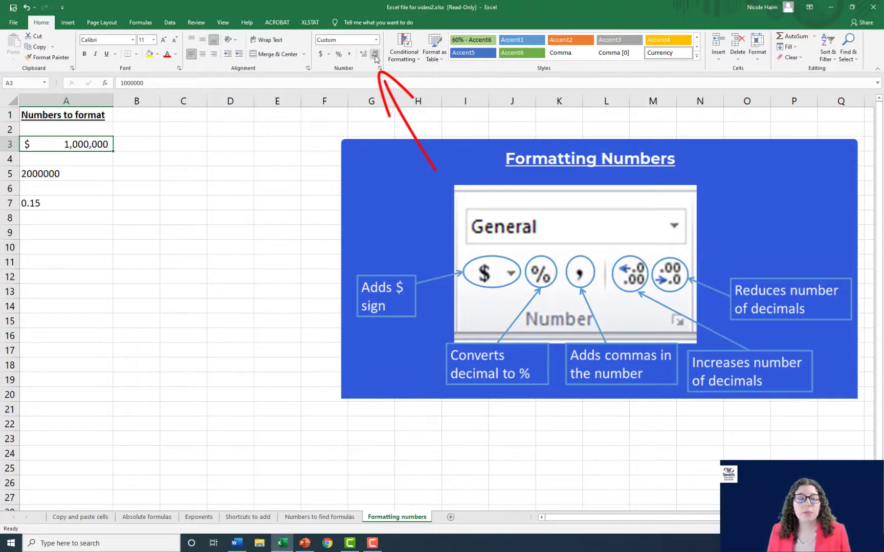